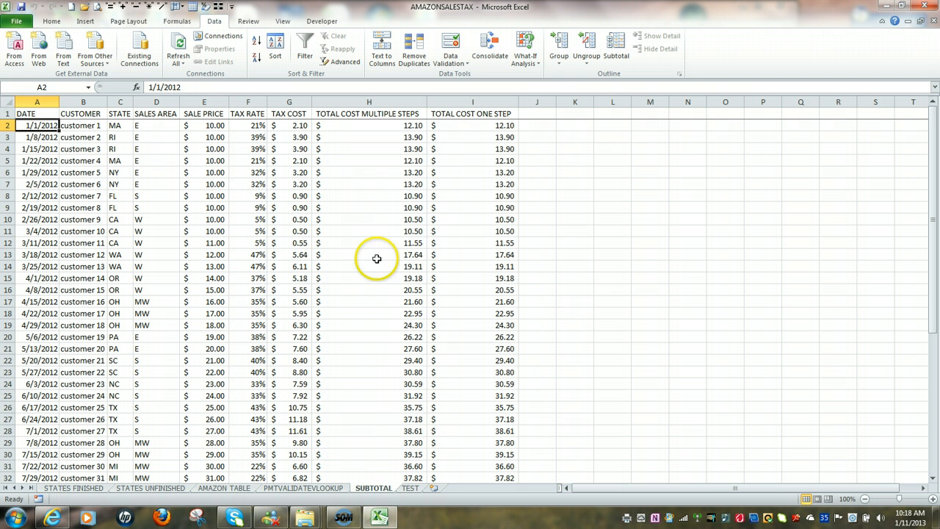
Examine the sales table in A1:I51 and its header row, especially SALES AREA, TAX COST and TOTAL COST MULTIPLE STEPS
left_click(31, 114)
left_click_drag(59, 107, 505, 448)
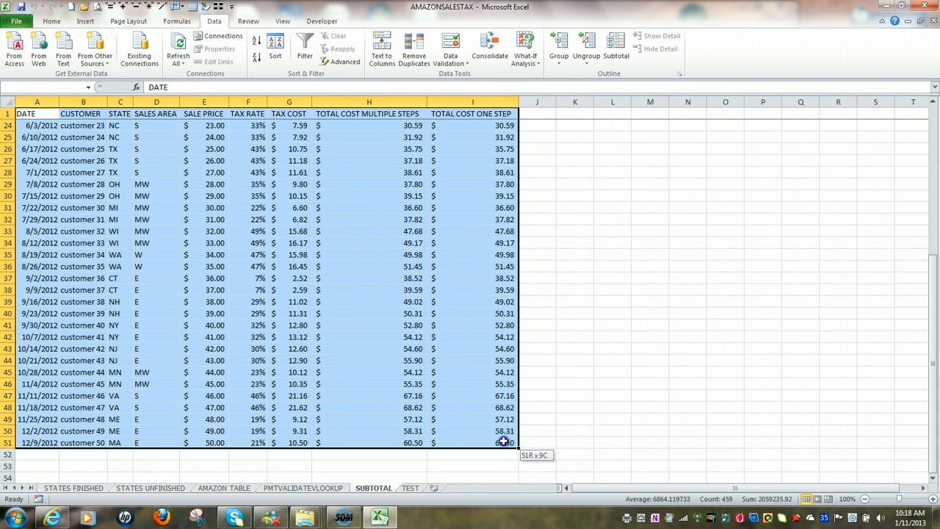
scroll(554, 366, "up", 5)
scroll(553, 365, "up", 3)
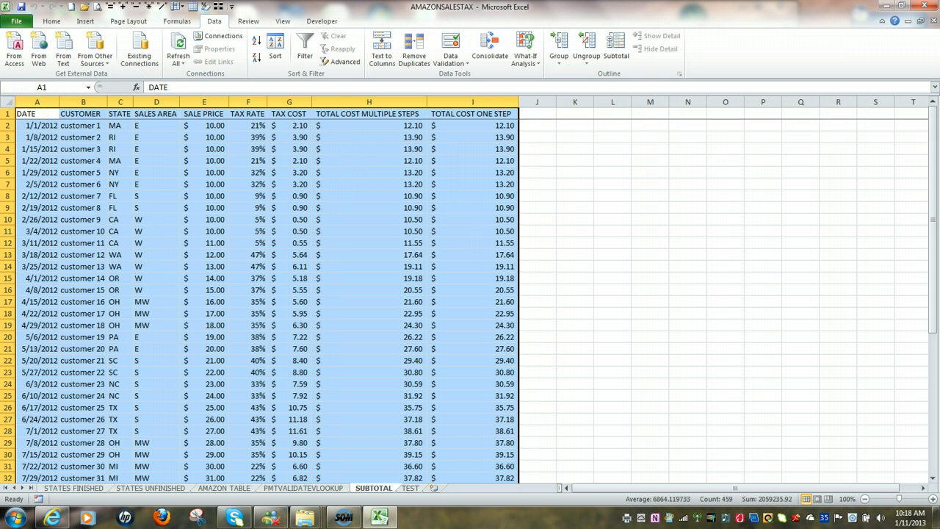
left_click(279, 128)
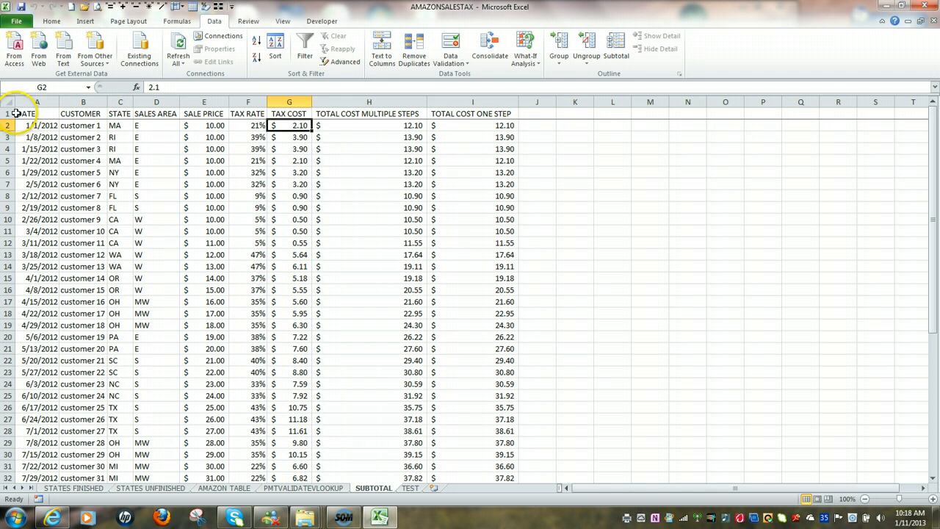
left_click_drag(24, 115, 440, 119)
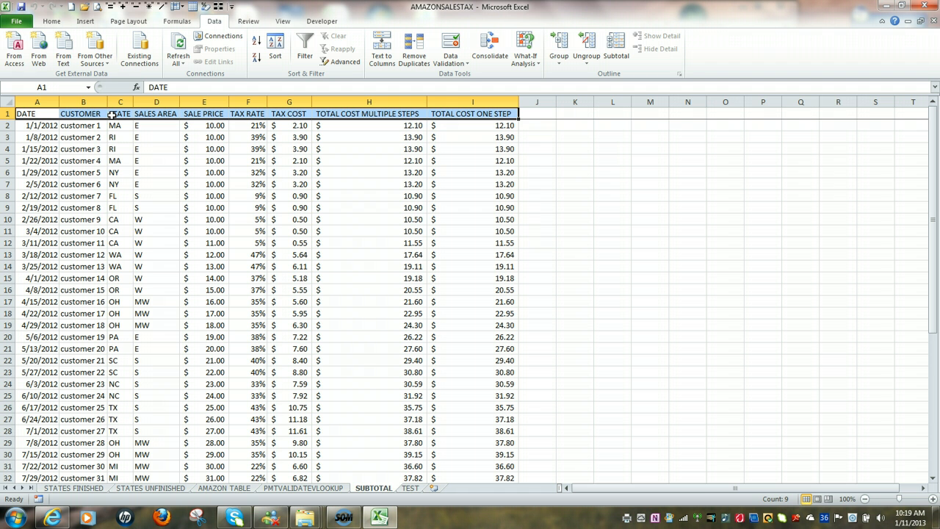
left_click(162, 114)
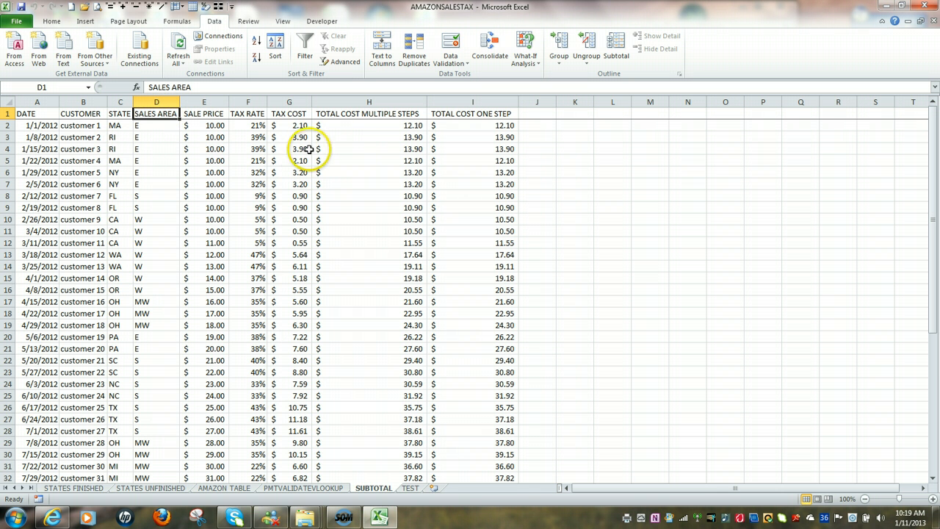
left_click(298, 114)
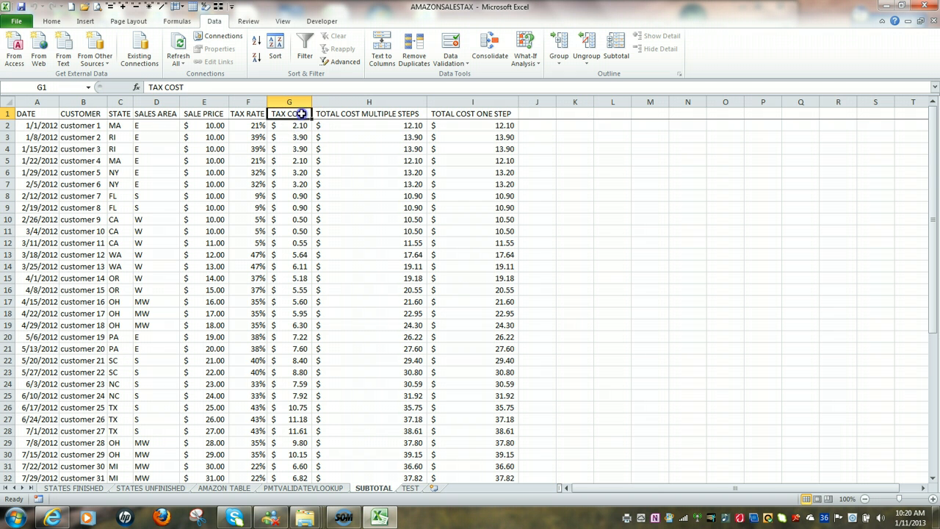
left_click(355, 113)
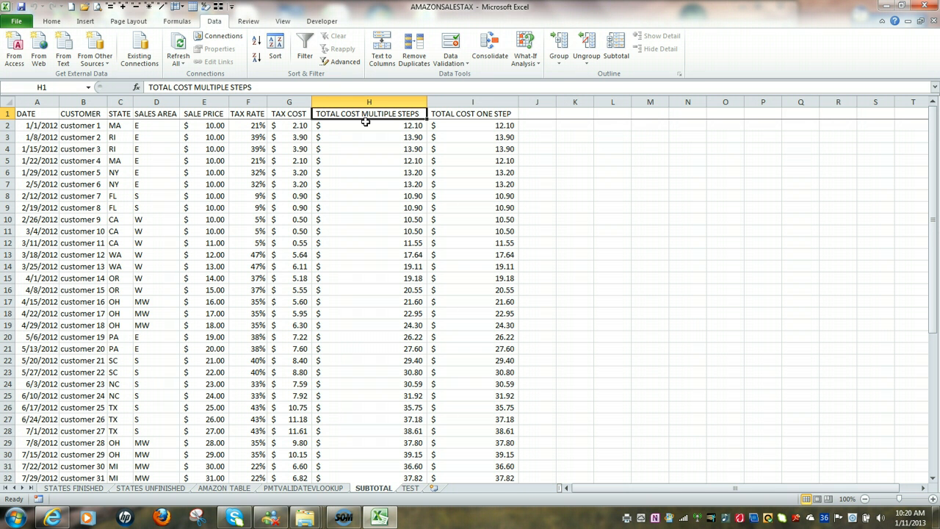
left_click(155, 112)
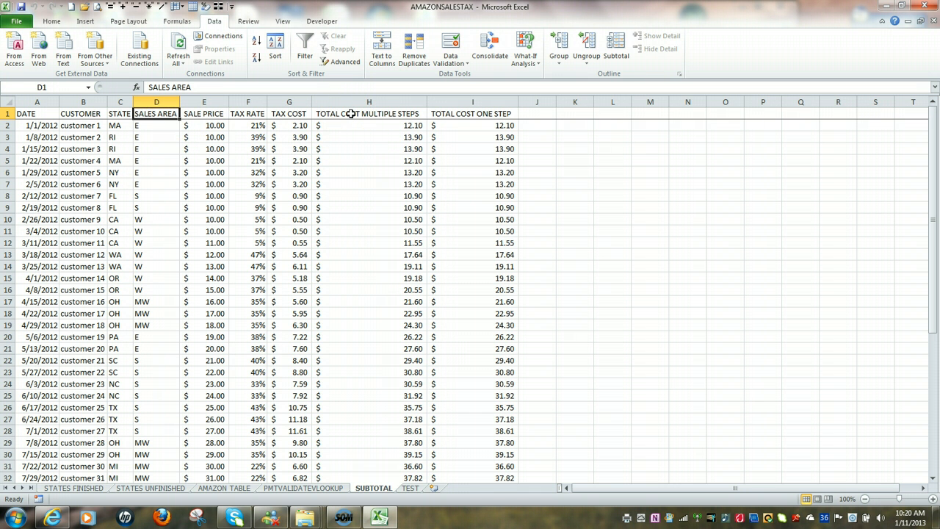
left_click(290, 115)
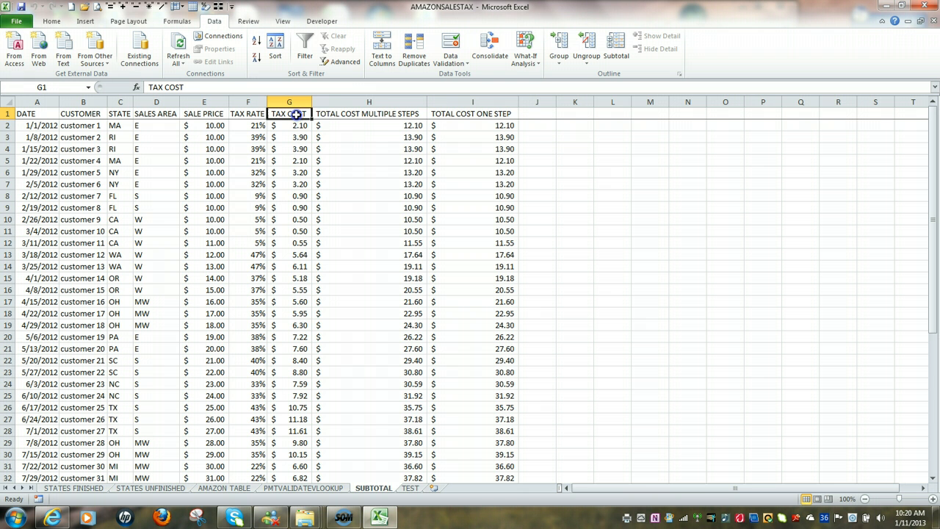
left_click(345, 114)
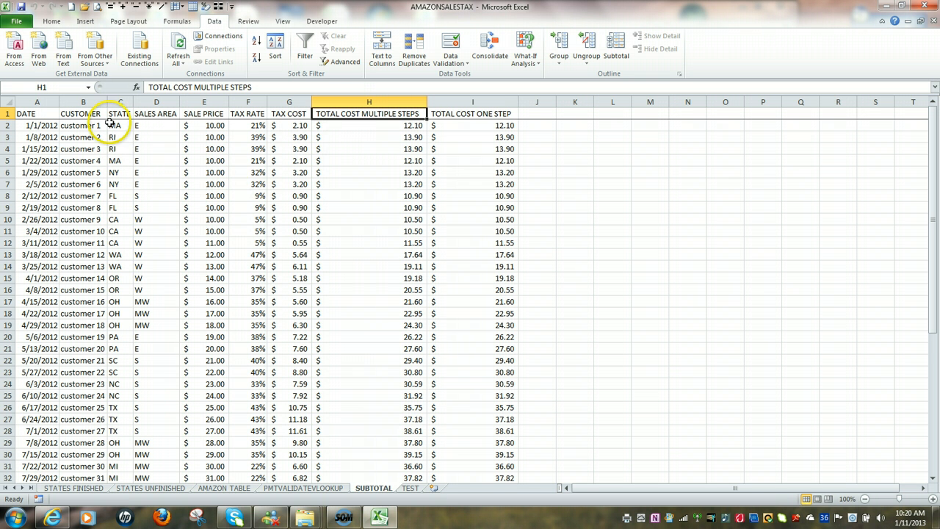
Sort the sales table by the SALES AREA column on values, from A to Z, and check the regrouped rows
left_click(64, 125)
right_click(64, 125)
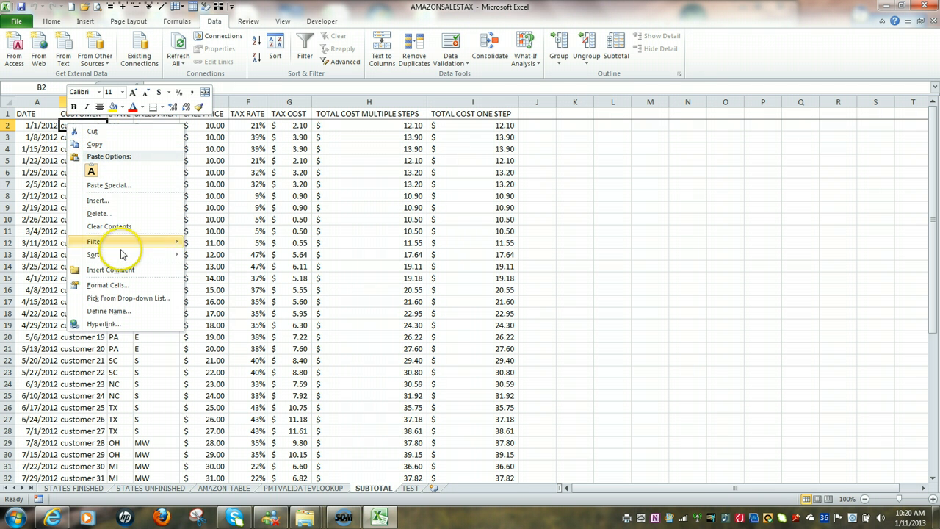
mouse_move(121, 256)
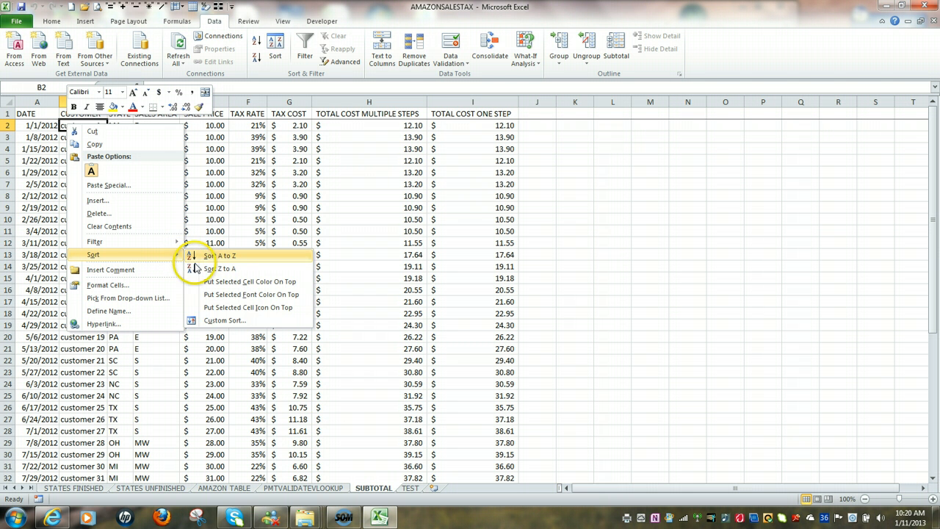
left_click(234, 321)
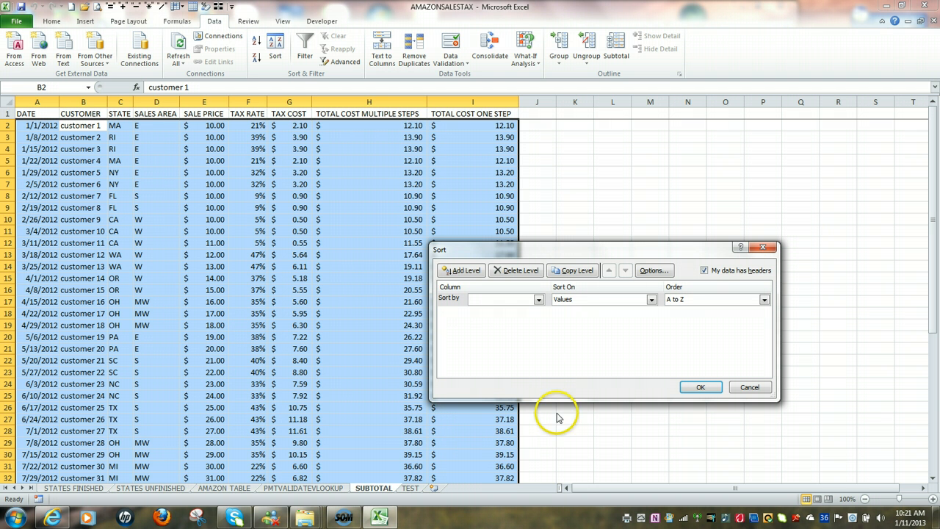
left_click(538, 301)
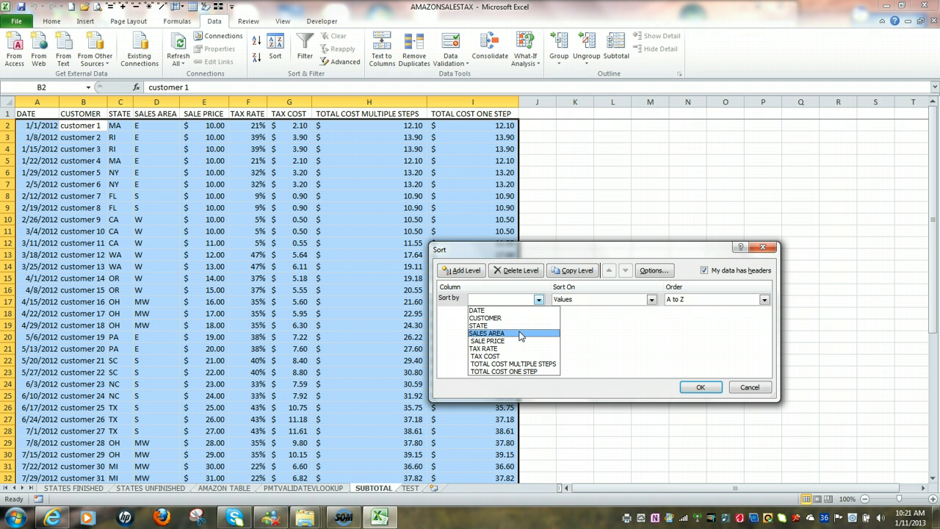
left_click(520, 334)
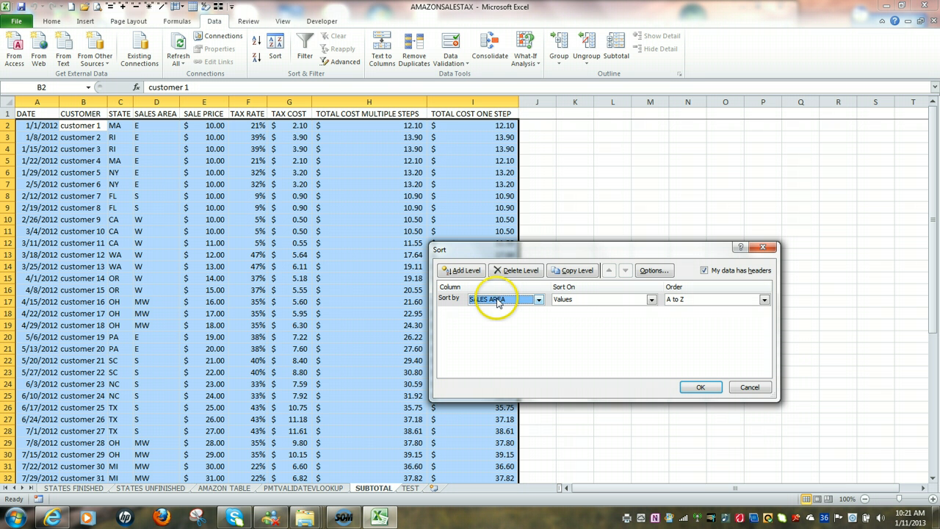
left_click(704, 387)
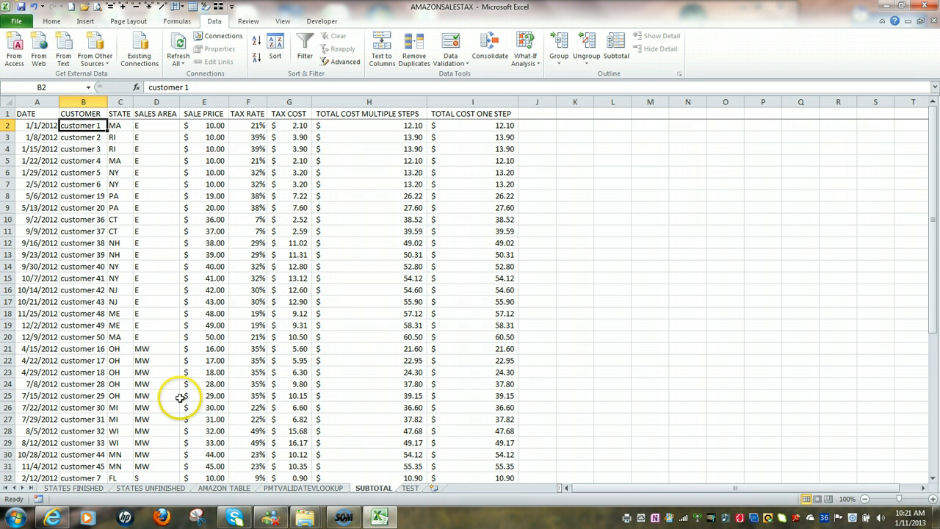
scroll(179, 396, "down", 9)
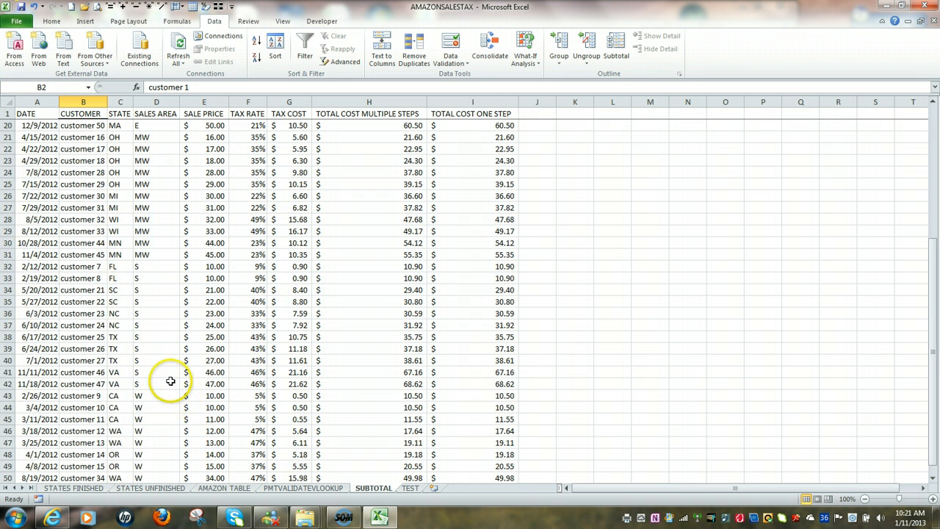
scroll(168, 378, "up", 7)
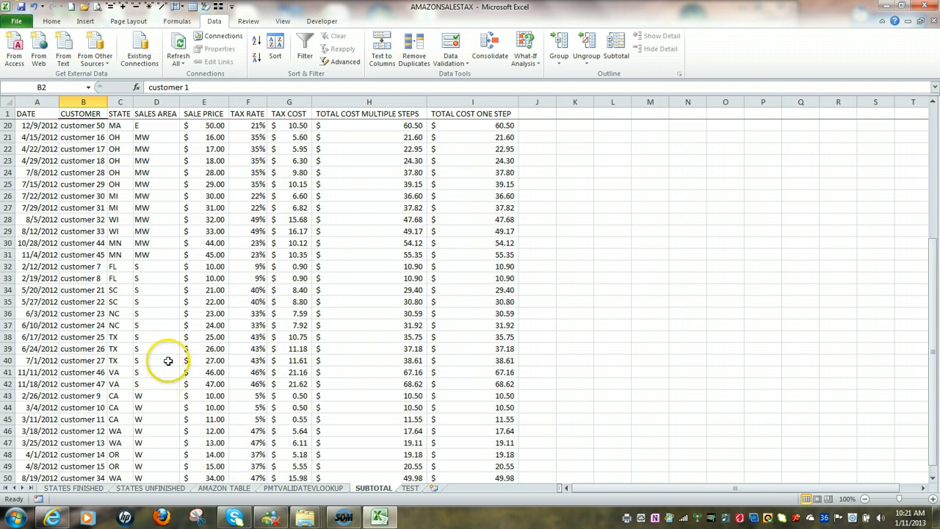
scroll(165, 352, "up", 2)
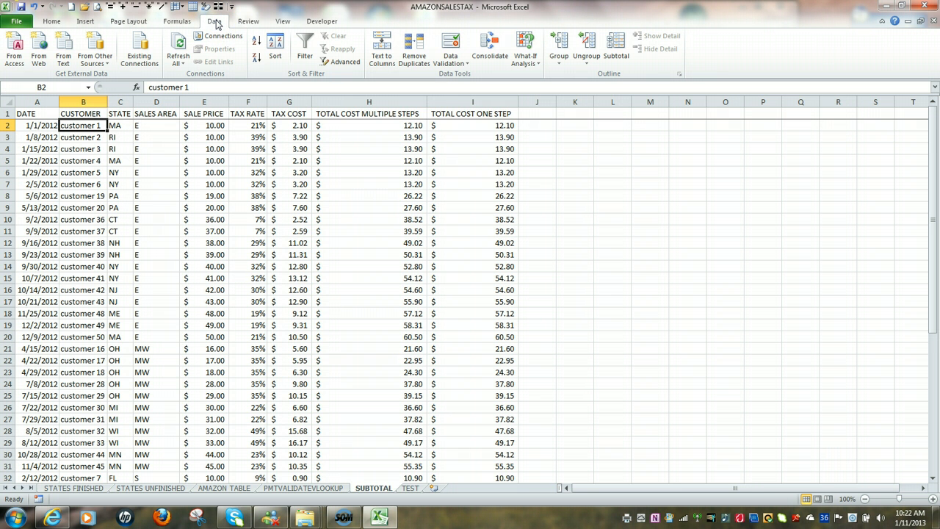
Start a Subtotal on the sales table that uses the Sum function at each change in SALES AREA
left_click(617, 46)
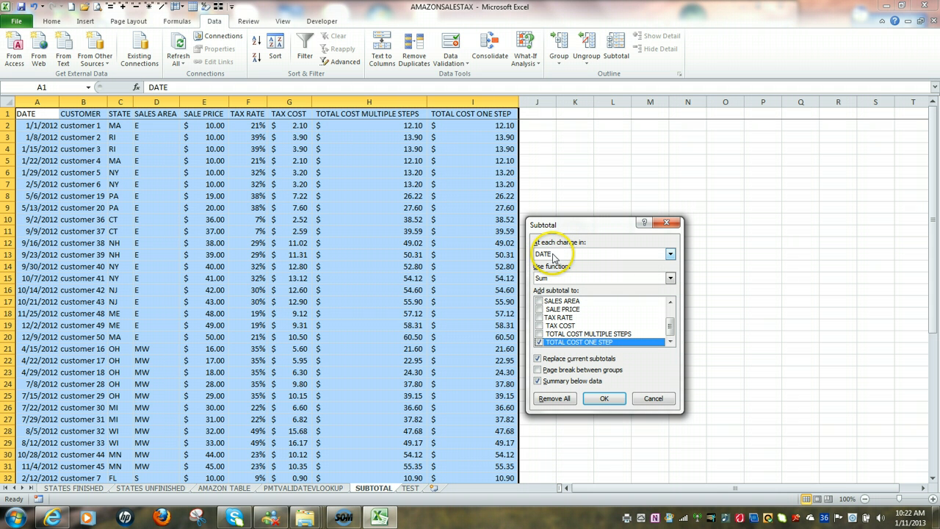
left_click(670, 254)
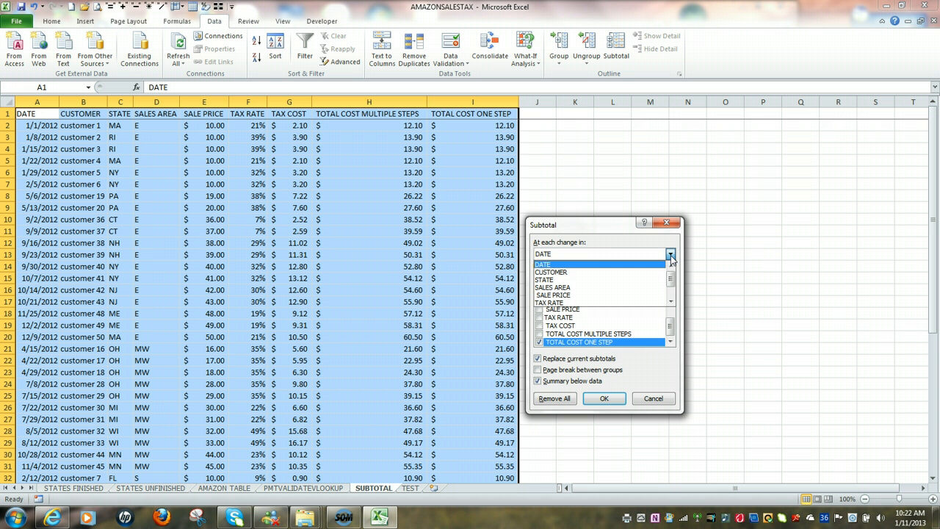
left_click(654, 287)
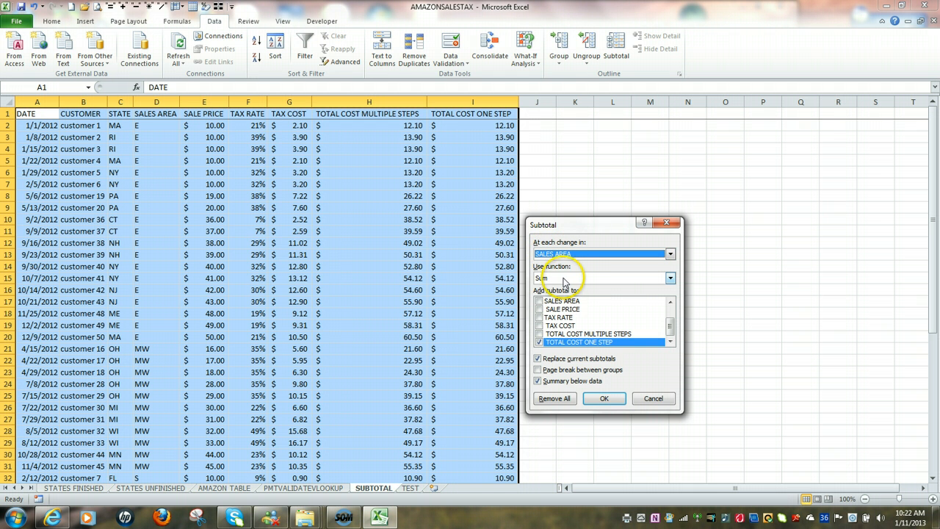
left_click(637, 279)
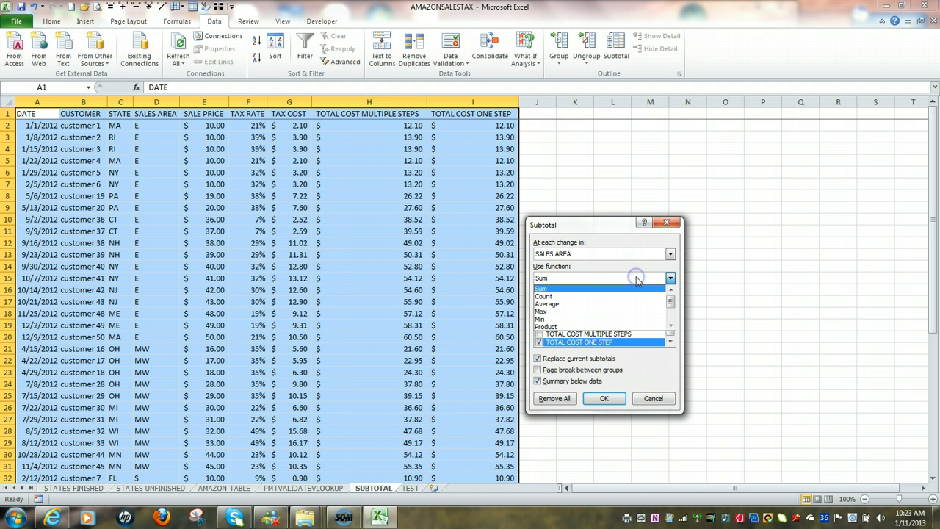
left_click(580, 291)
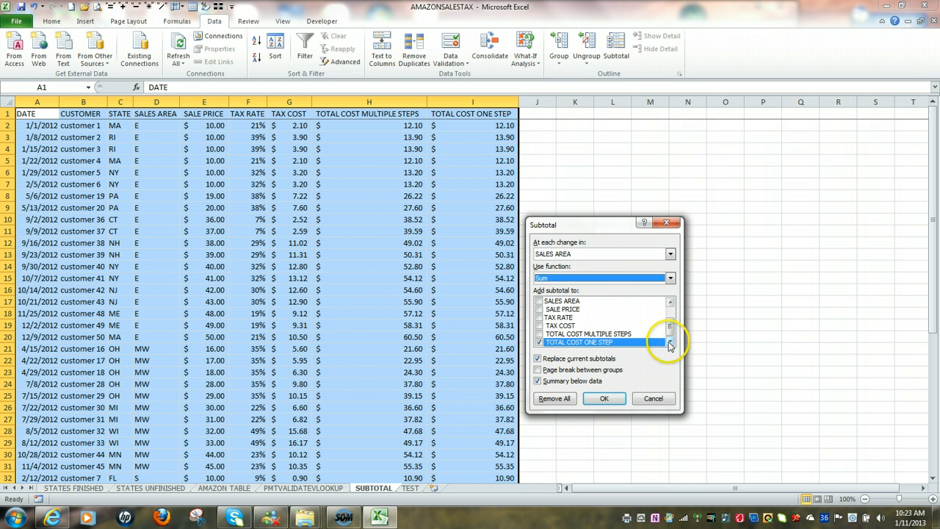
Add the subtotals to TAX COST and TOTAL COST MULTIPLE STEPS, leave out TOTAL COST ONE STEP, and apply them
left_click(538, 342)
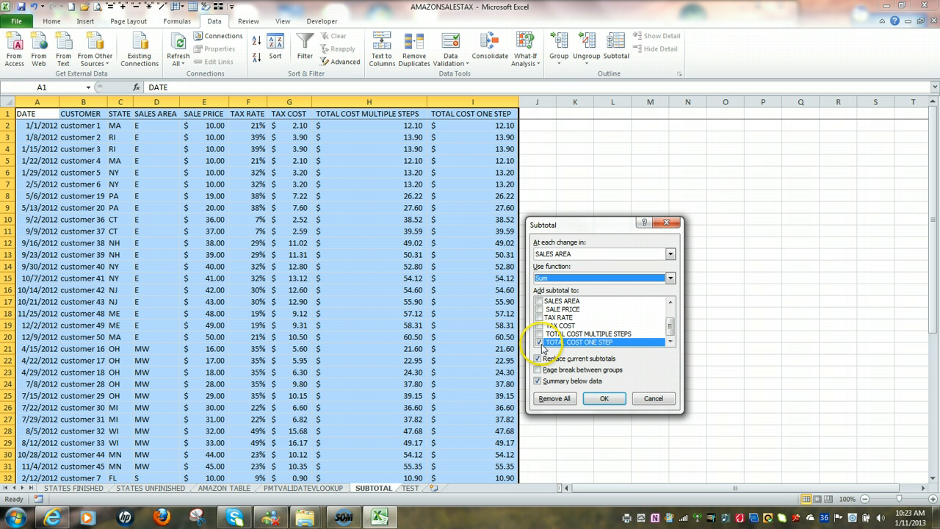
left_click(539, 343)
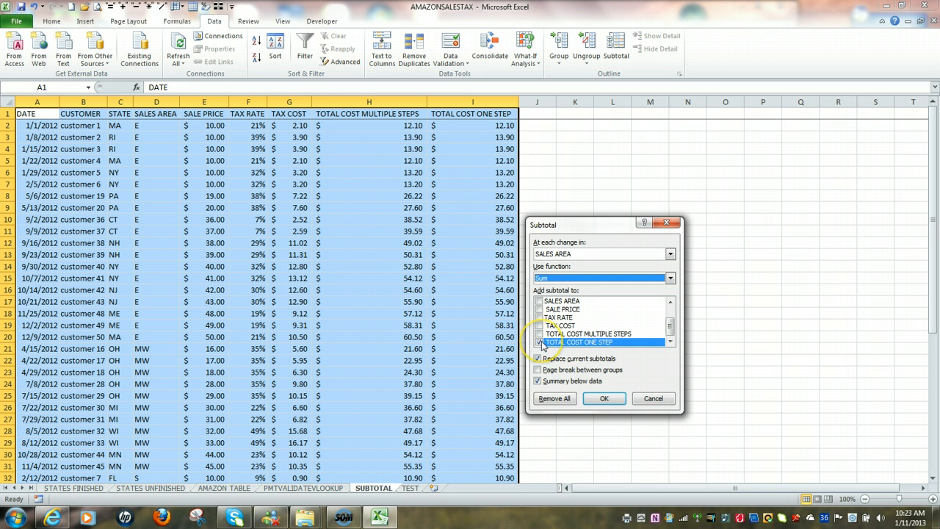
left_click(539, 342)
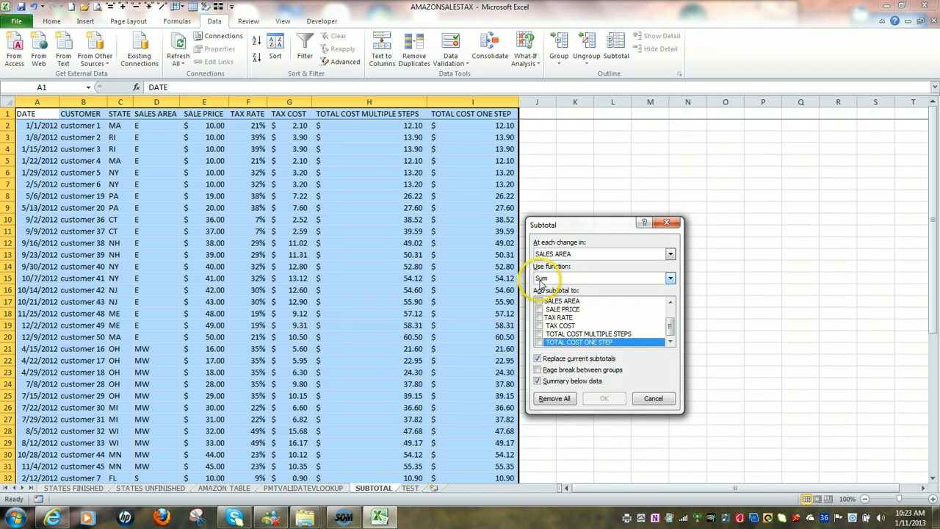
left_click(540, 326)
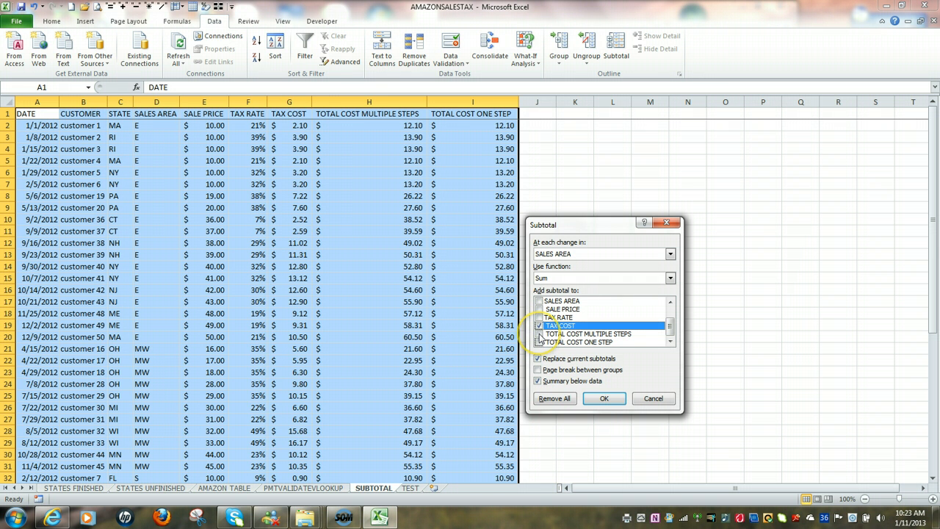
left_click(540, 334)
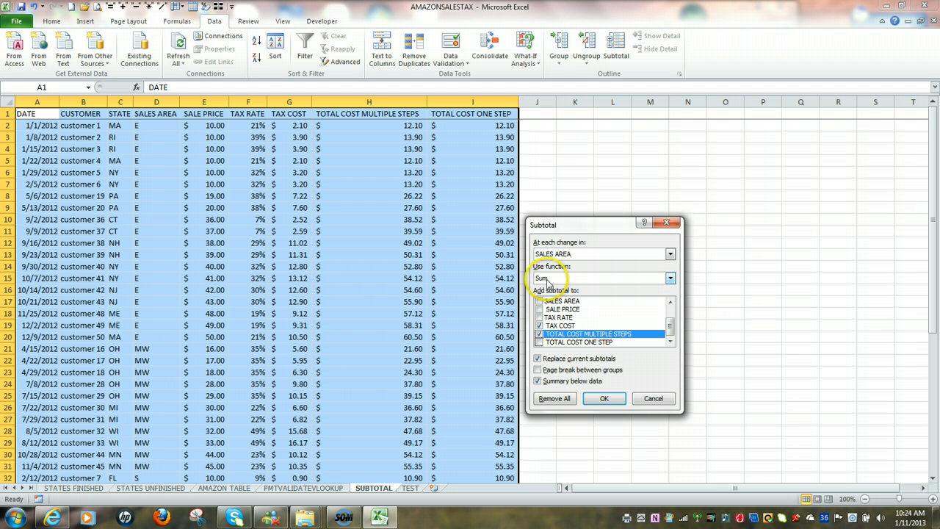
left_click(539, 333)
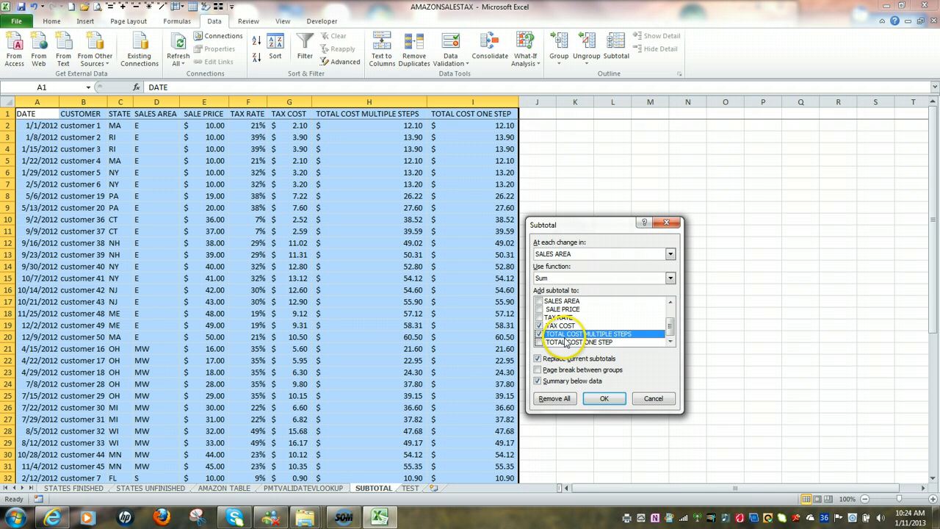
left_click(604, 399)
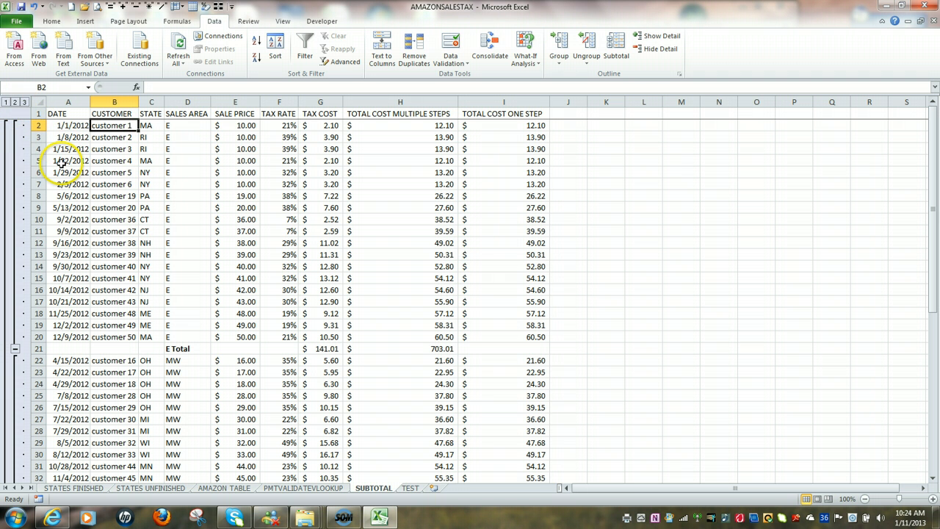
View the outline at levels 1, 2 and 3, then leave it collapsed to level 2 with the sales area totals
left_click(6, 102)
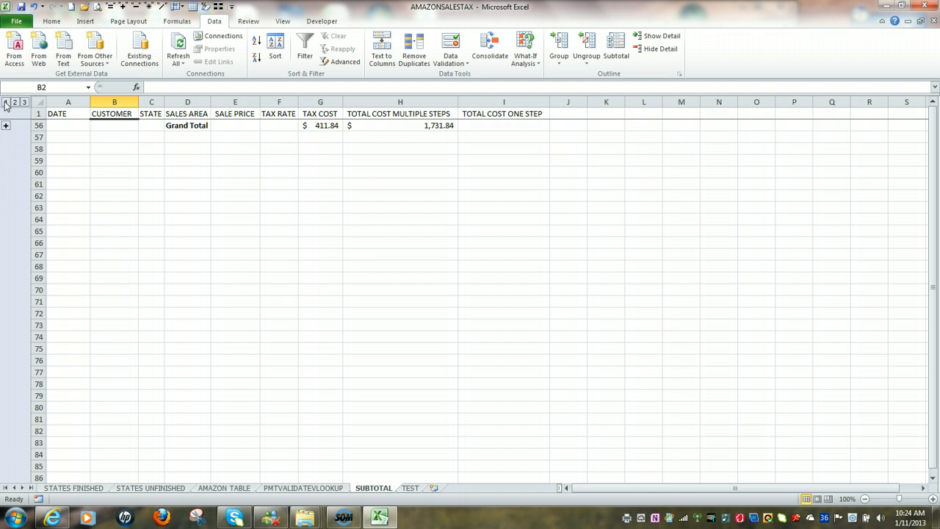
left_click(14, 103)
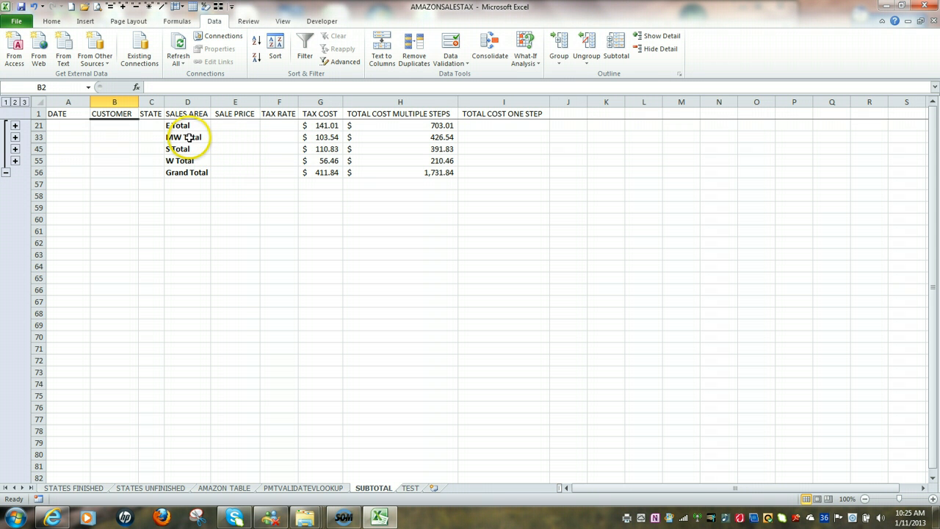
left_click(25, 102)
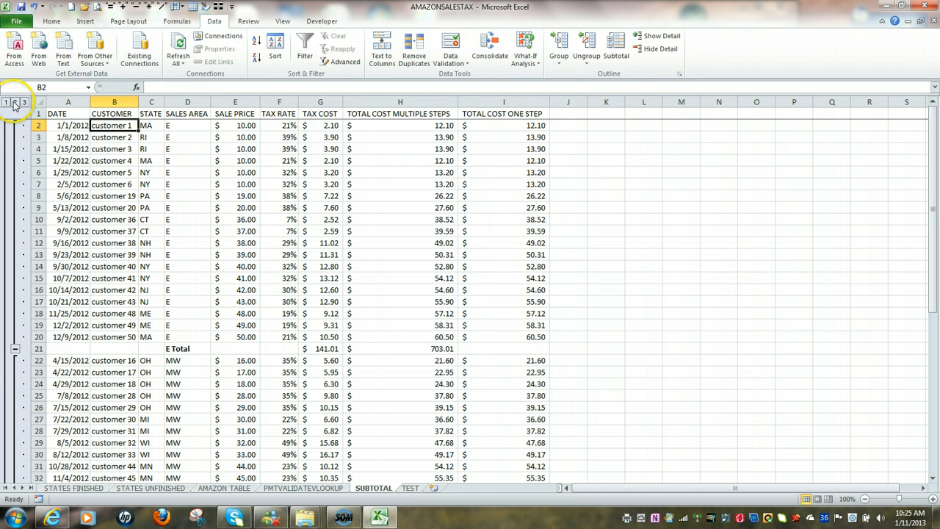
left_click(15, 102)
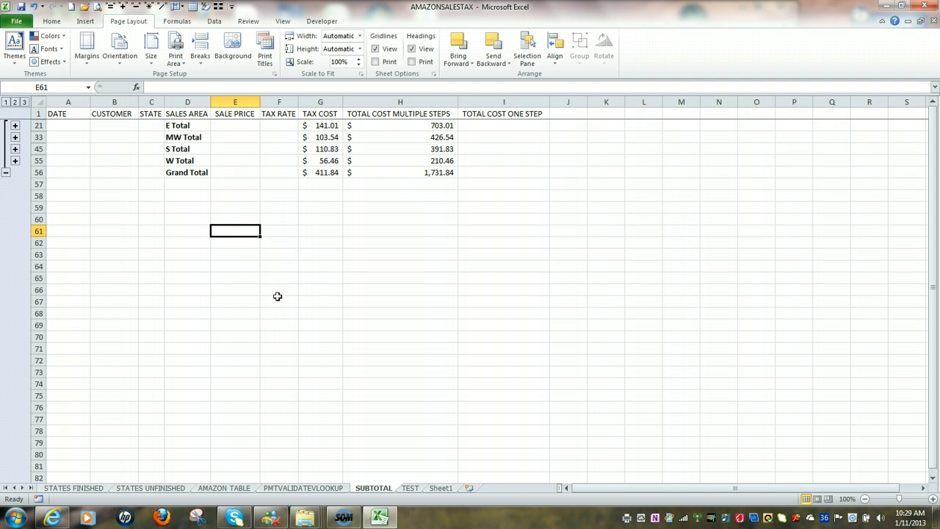
Copy the collapsed subtotal table on the SUBTOTAL sheet, from the DATE header through the Grand Total row, as an ordinary range A1:I56
left_click(15, 102)
left_click_drag(58, 114, 505, 175)
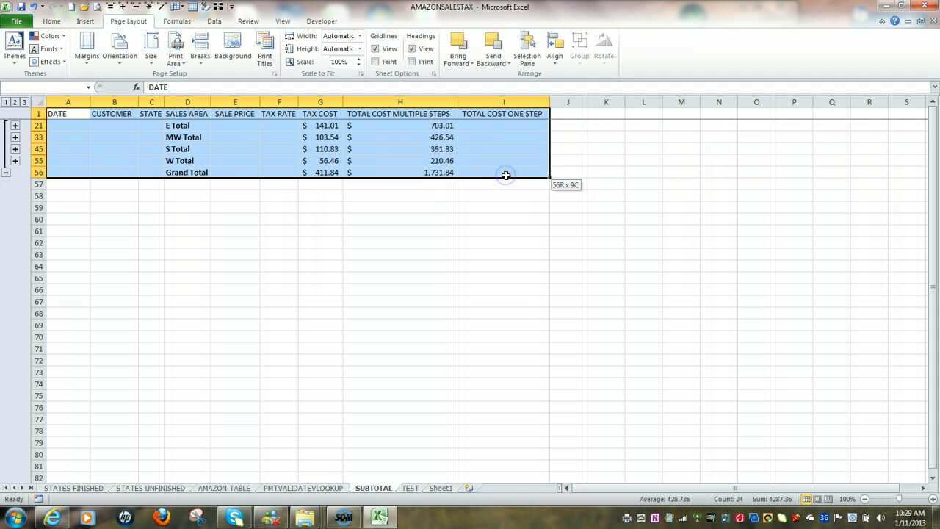
left_click_drag(506, 175, 505, 174)
right_click(504, 172)
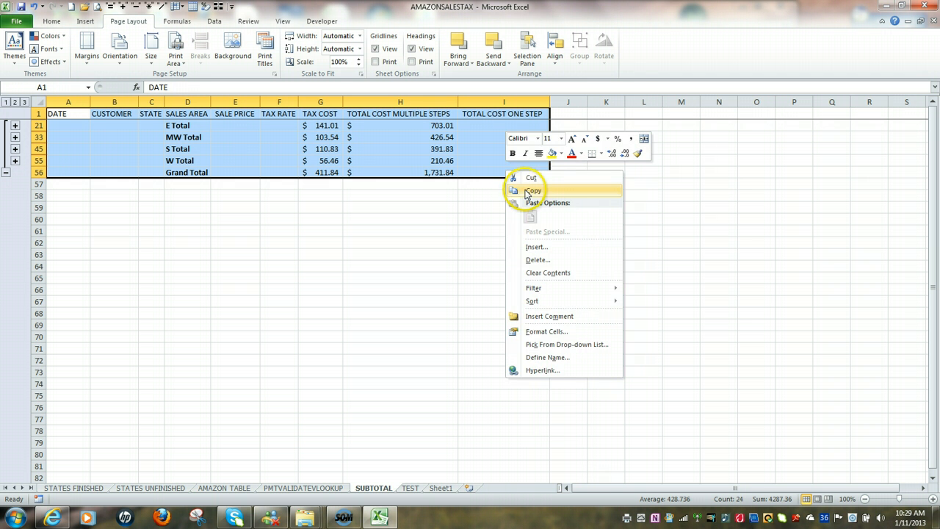
left_click(528, 191)
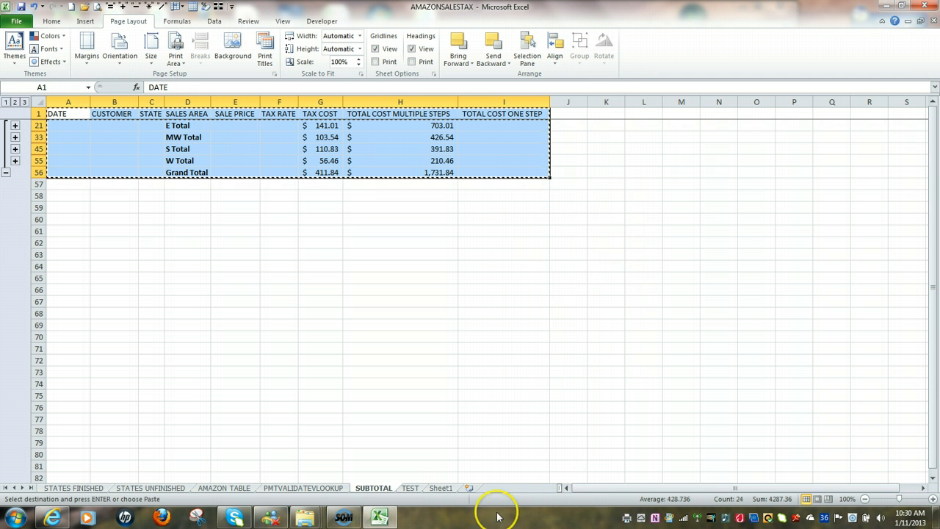
Paste the copied subtotal table into Sheet1, starting at cell A1
left_click(439, 487)
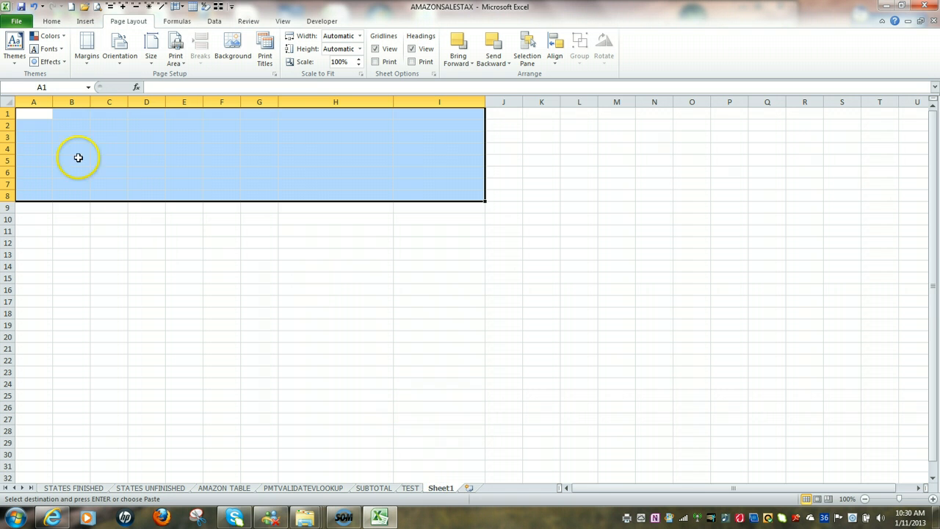
left_click(30, 115)
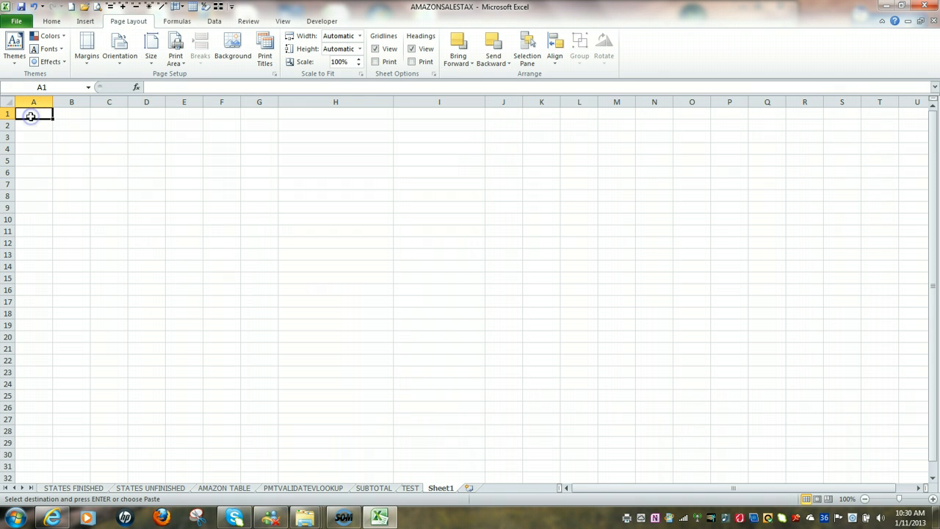
right_click(30, 115)
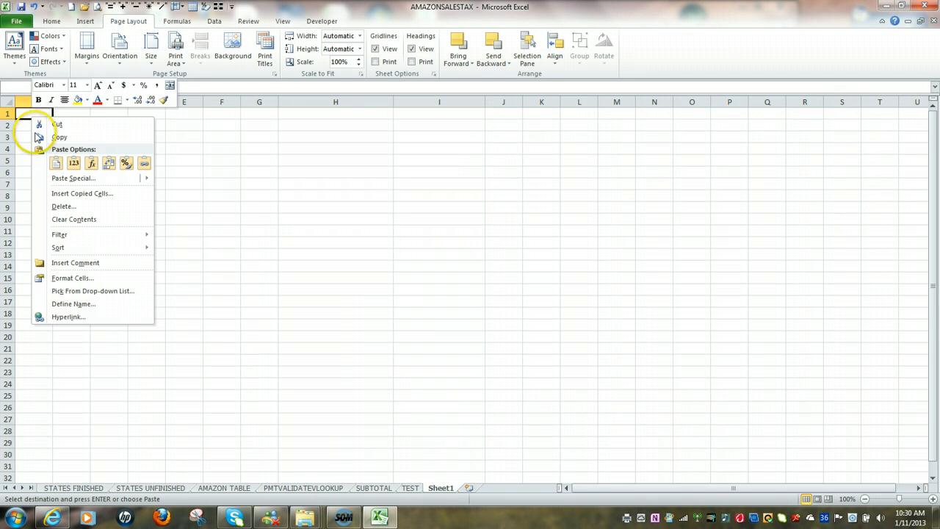
left_click(55, 163)
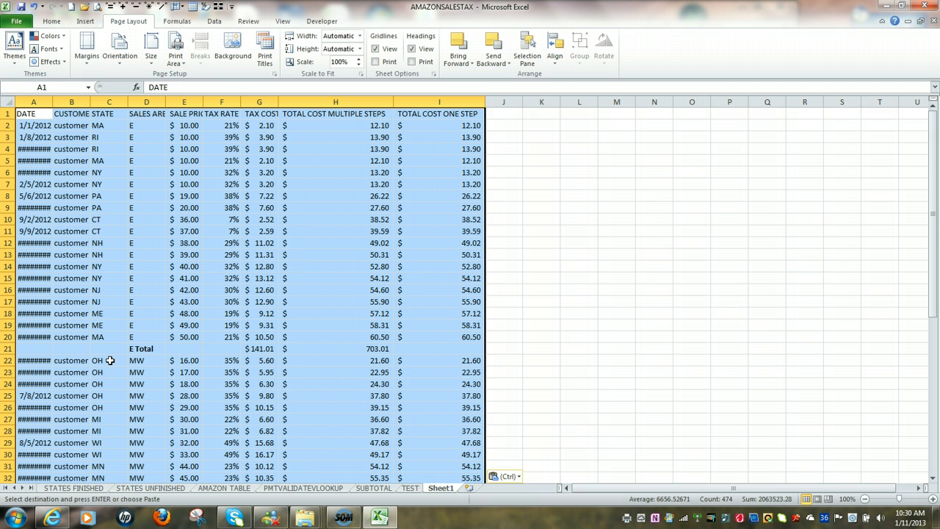
Undo the paste on Sheet1, return to the SUBTOTAL sheet and cancel the pending copy
left_click(33, 7)
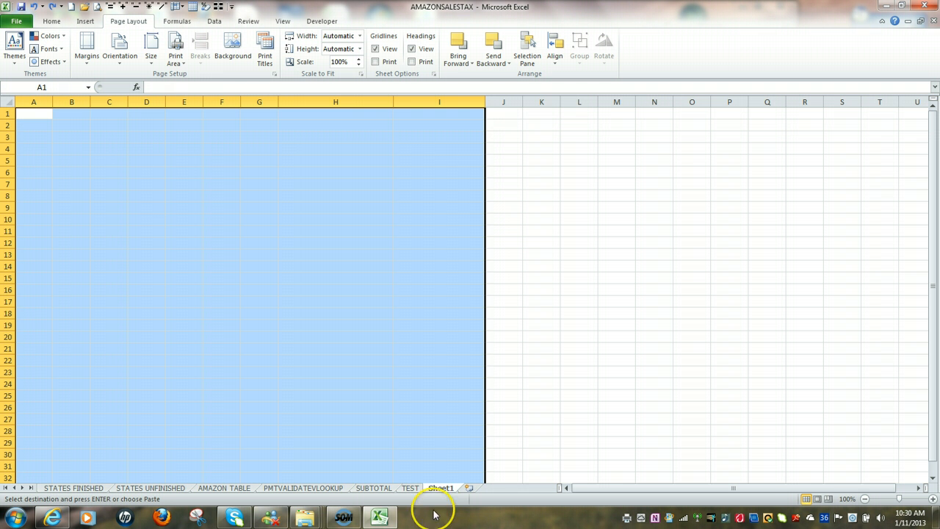
left_click(374, 489)
left_click(320, 219)
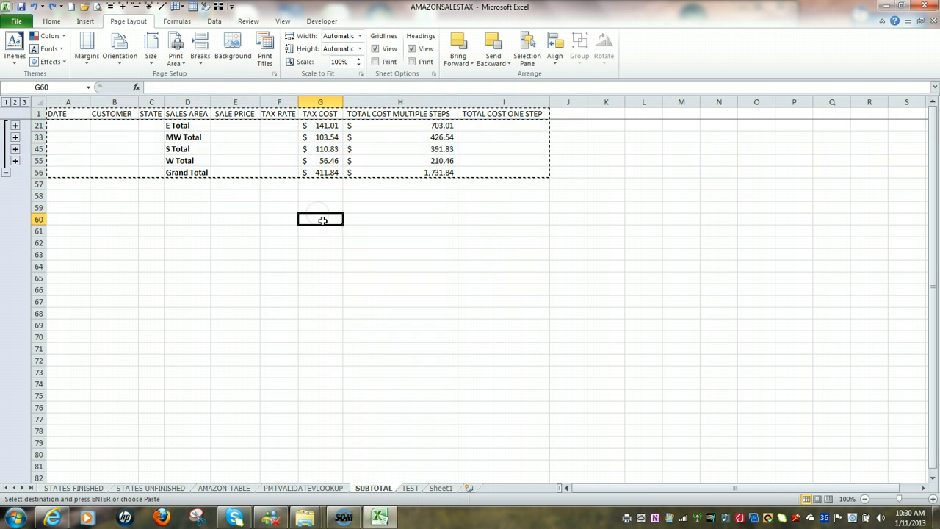
key("Escape")
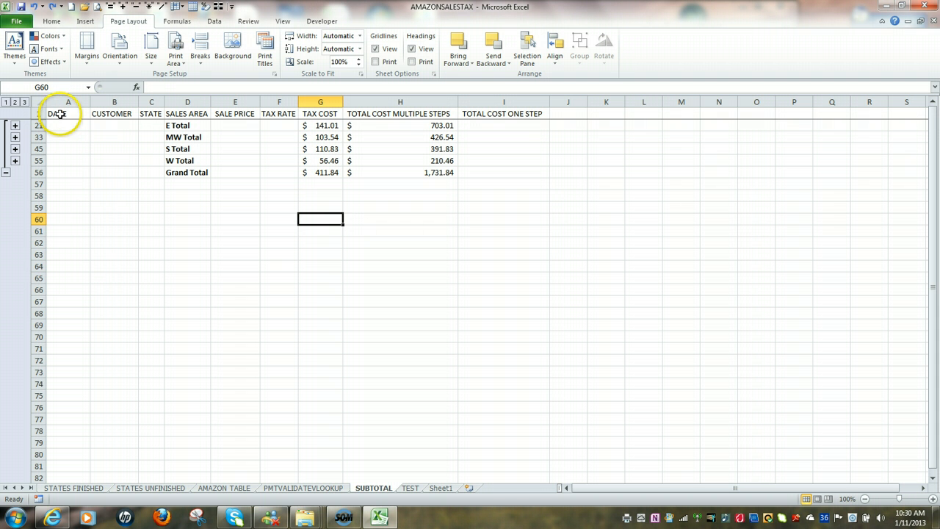
Select the collapsed subtotal table A1:I56, limit the selection to visible cells only, and copy it
left_click_drag(63, 114, 519, 167)
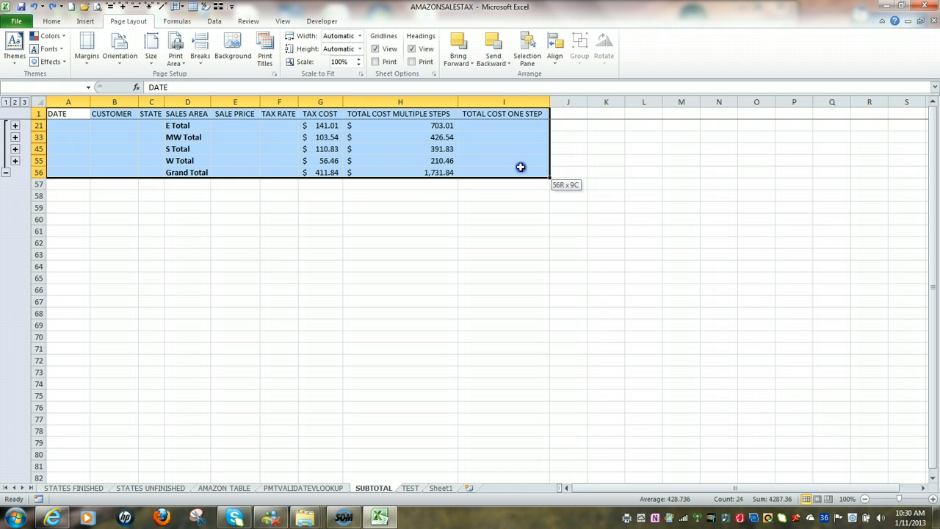
left_click_drag(520, 167, 520, 166)
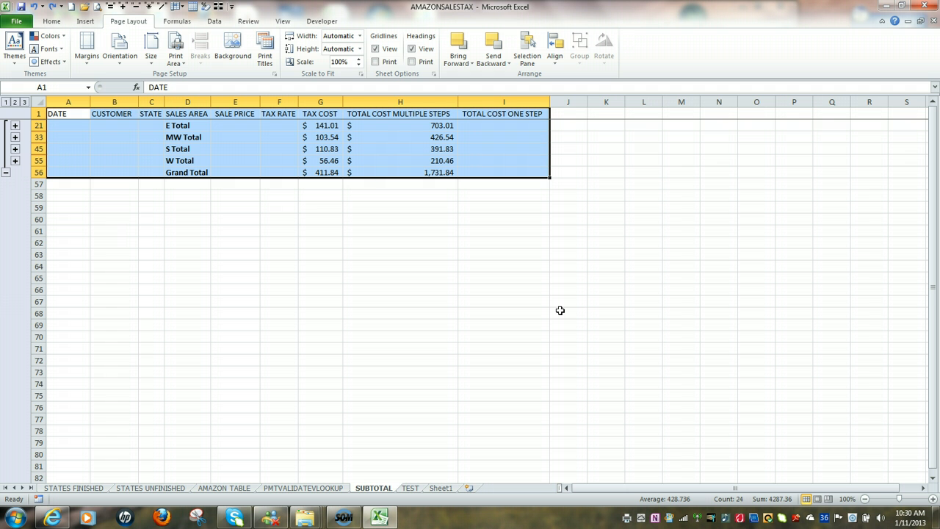
key("alt")
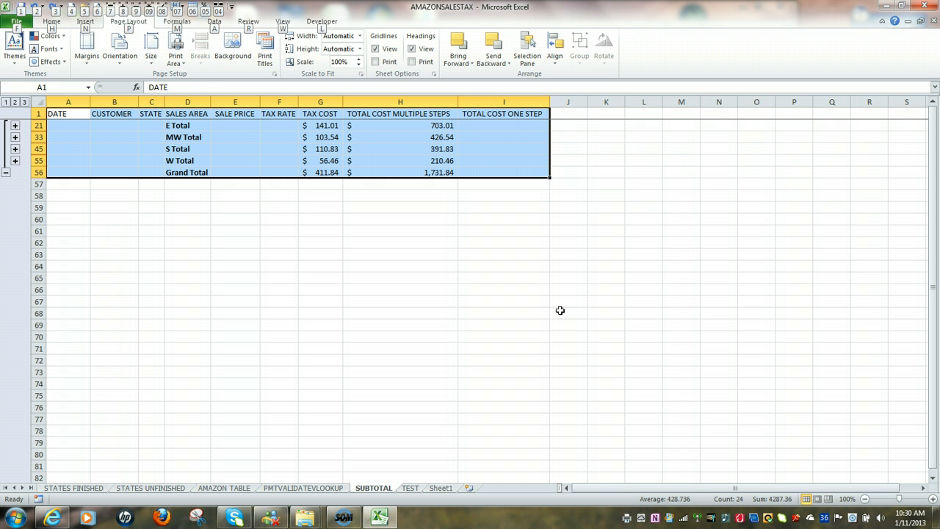
key("alt+semicolon")
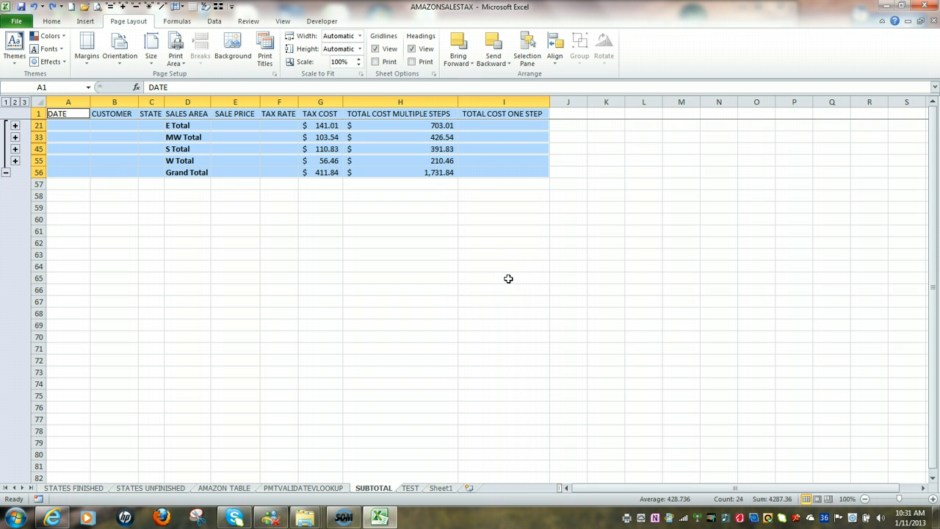
key("ctrl+c")
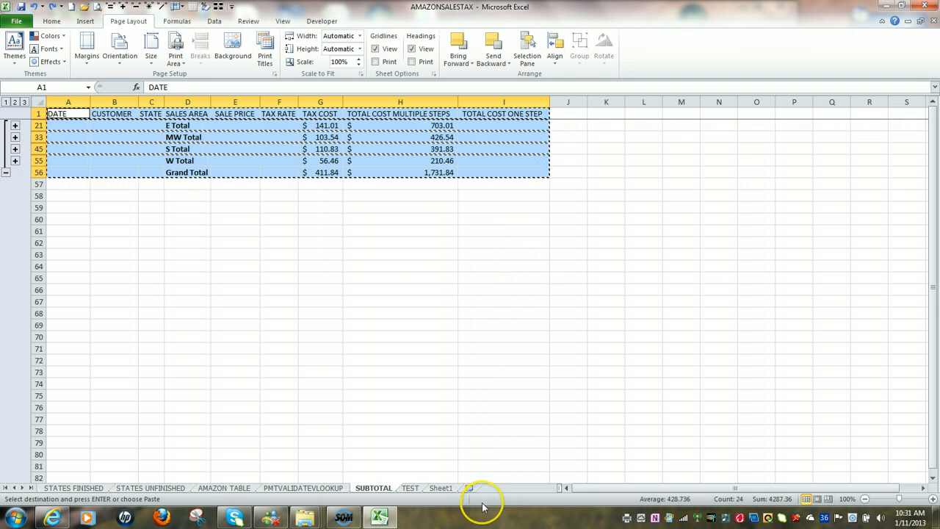
Paste the visible subtotal rows into Sheet1 starting at cell A1, and check the pasted values in TOTAL COST MULTIPLE STEPS
left_click(441, 488)
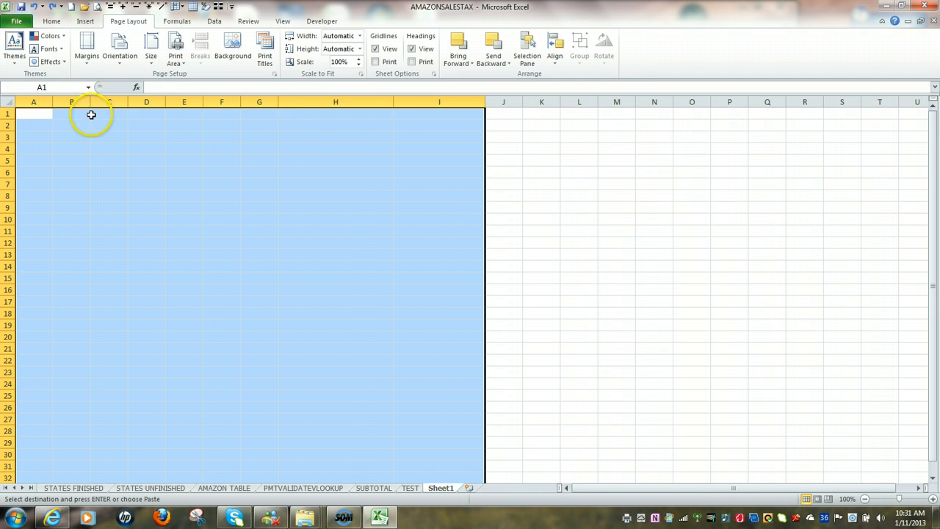
left_click(32, 112)
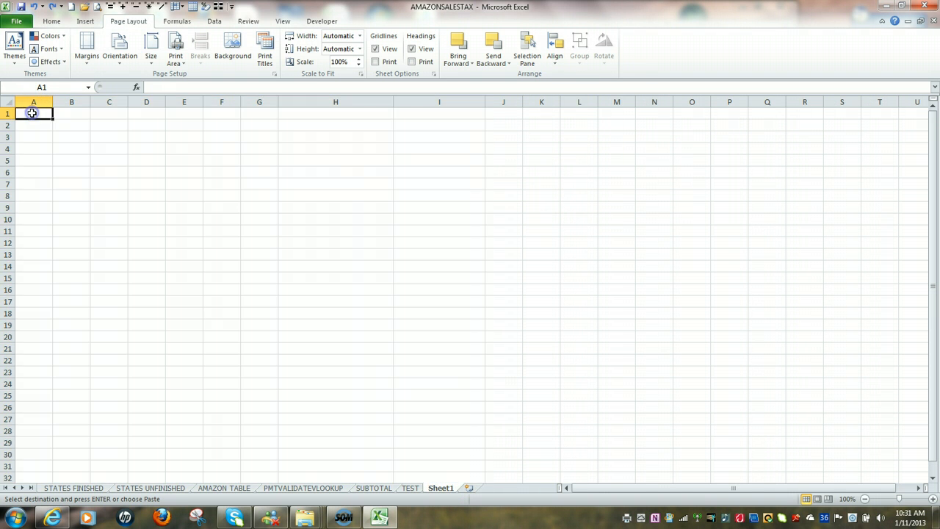
right_click(32, 112)
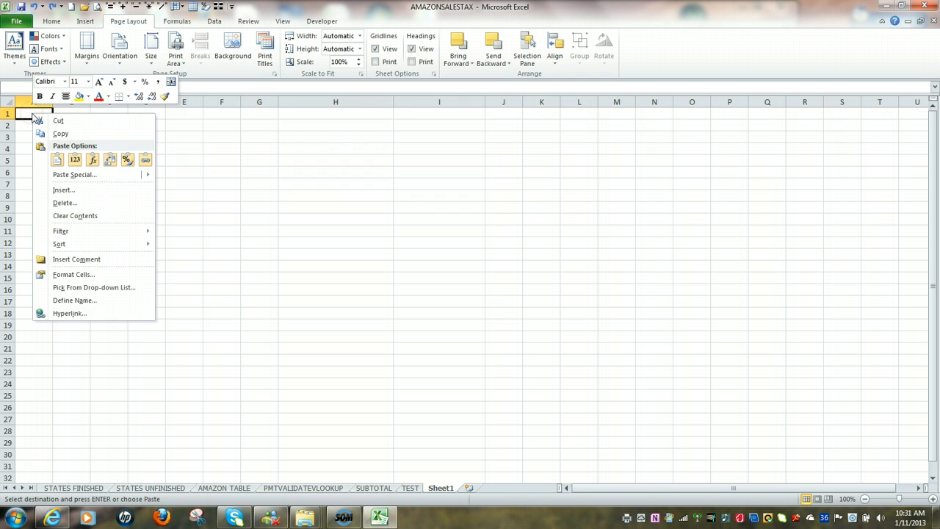
left_click(57, 159)
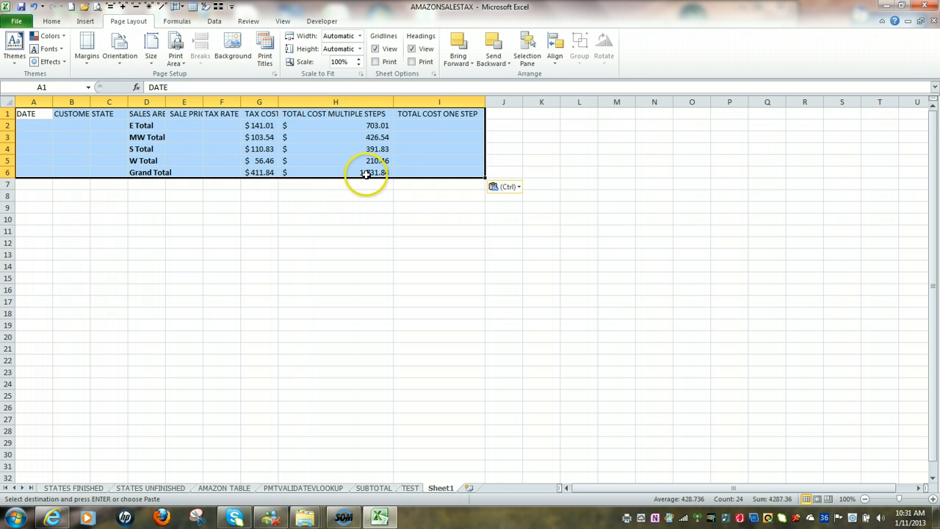
left_click(363, 175)
left_click(359, 158)
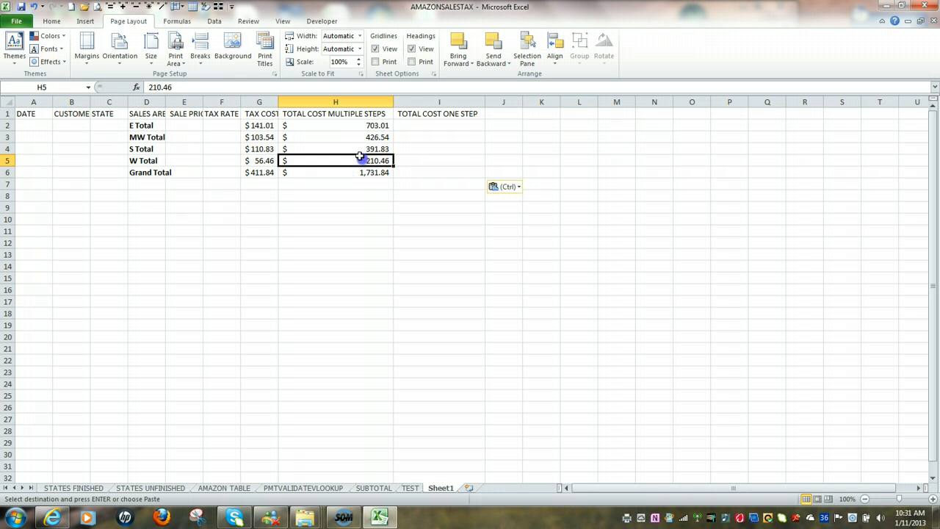
left_click(358, 149)
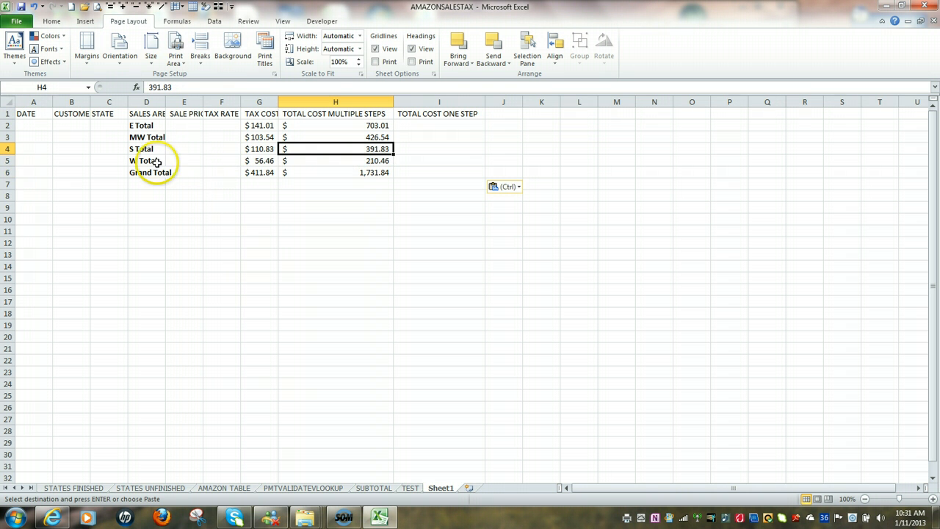
Return to the SUBTOTAL sheet, cancel the pending copy and deselect the table
left_click(372, 487)
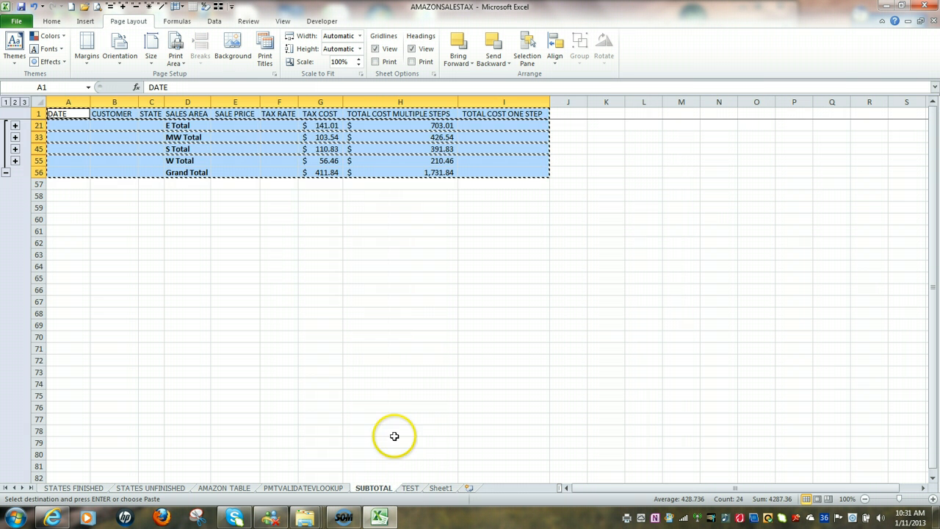
key("Escape")
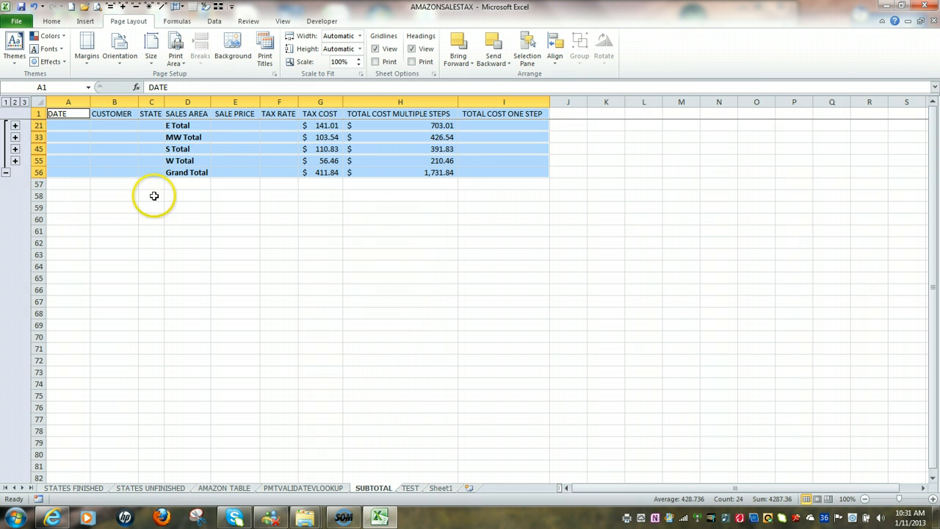
left_click(157, 231)
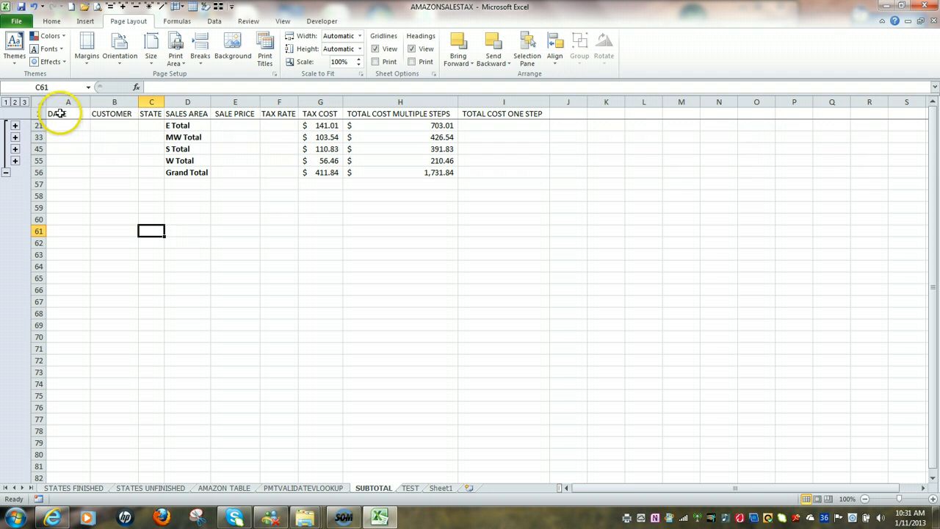
Repeat the visible-cells-only selection and copy of the collapsed table A1:I56, then cancel the copy
left_click_drag(58, 114, 486, 173)
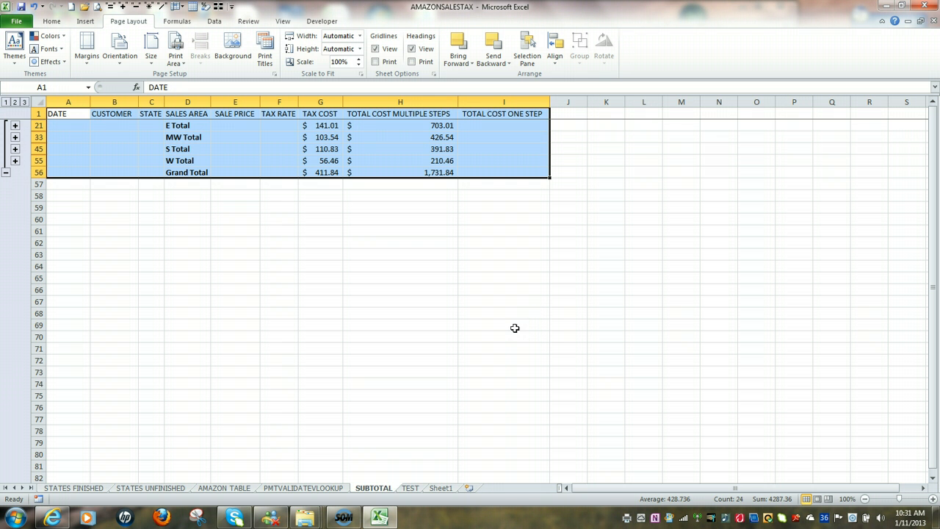
key("alt+semicolon")
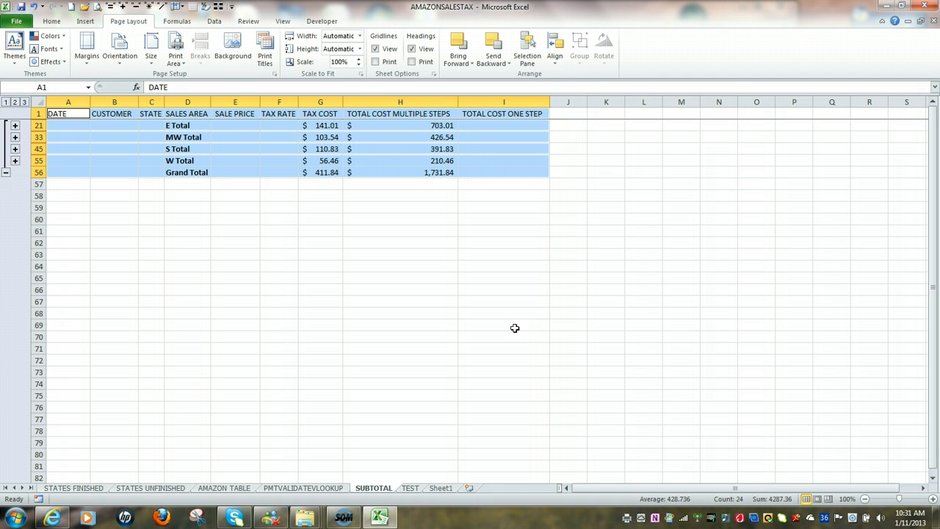
key("ctrl+c")
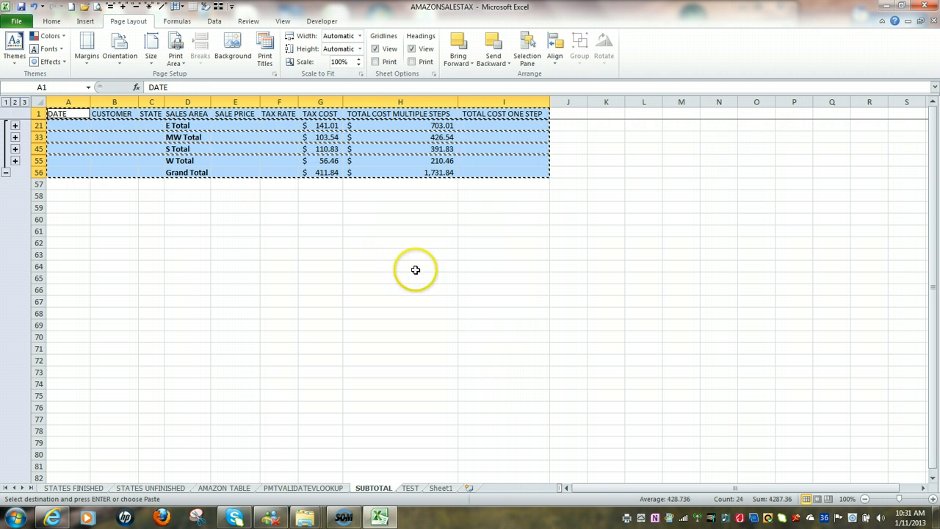
left_click(390, 234)
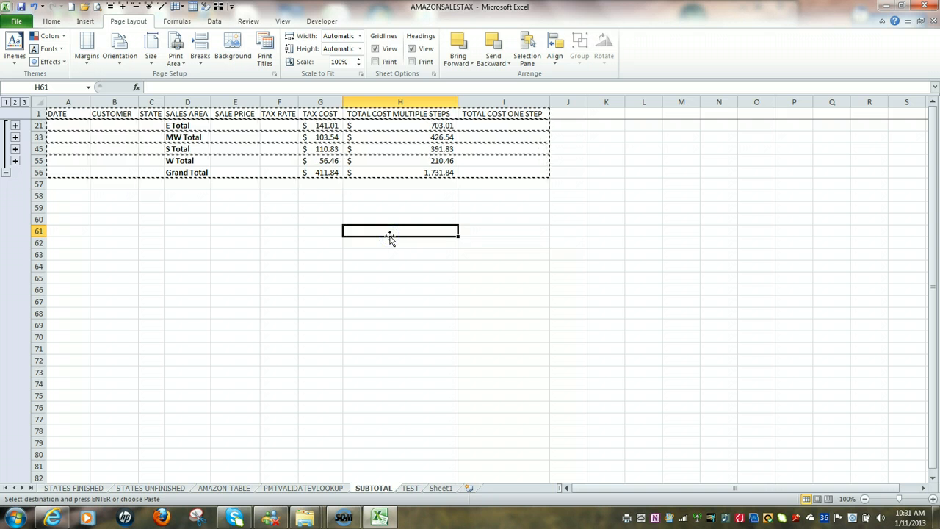
key("Escape")
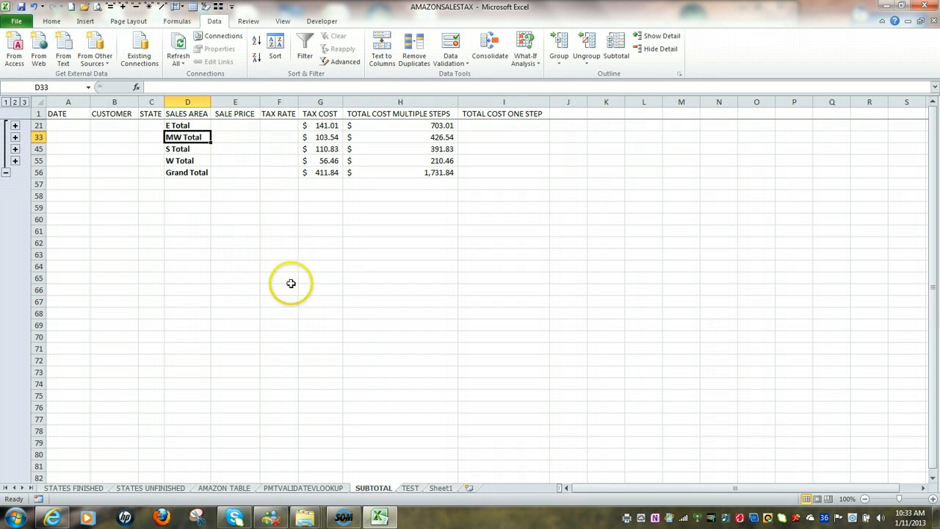
Remove all subtotals from the sales table on the SUBTOTAL sheet
left_click(180, 150)
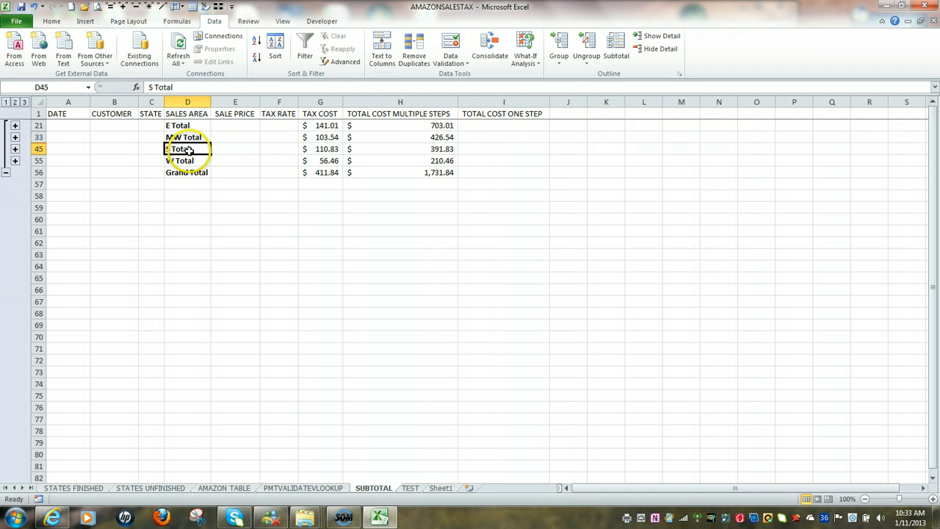
left_click(616, 48)
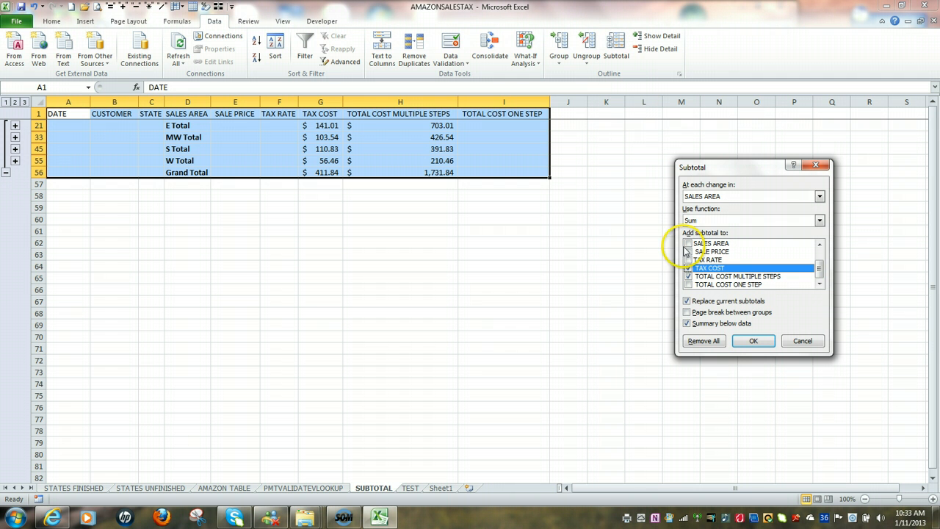
left_click(703, 342)
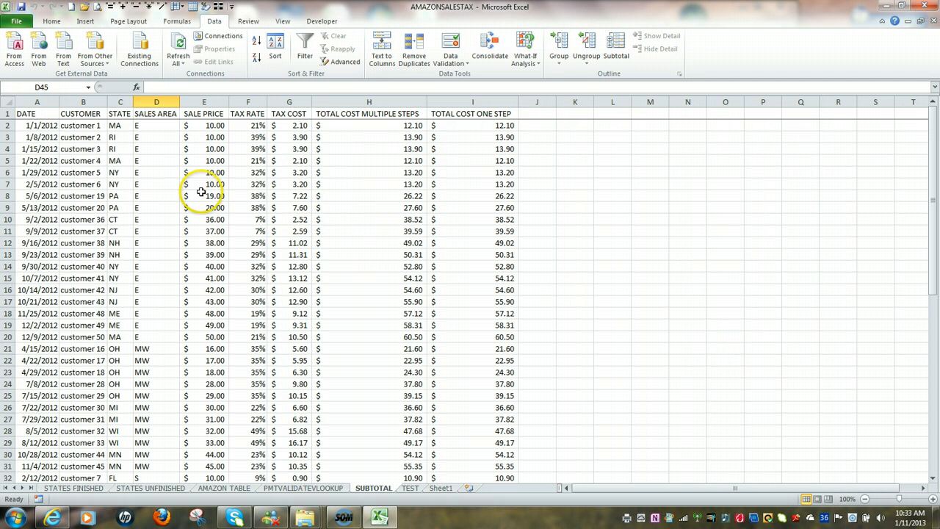